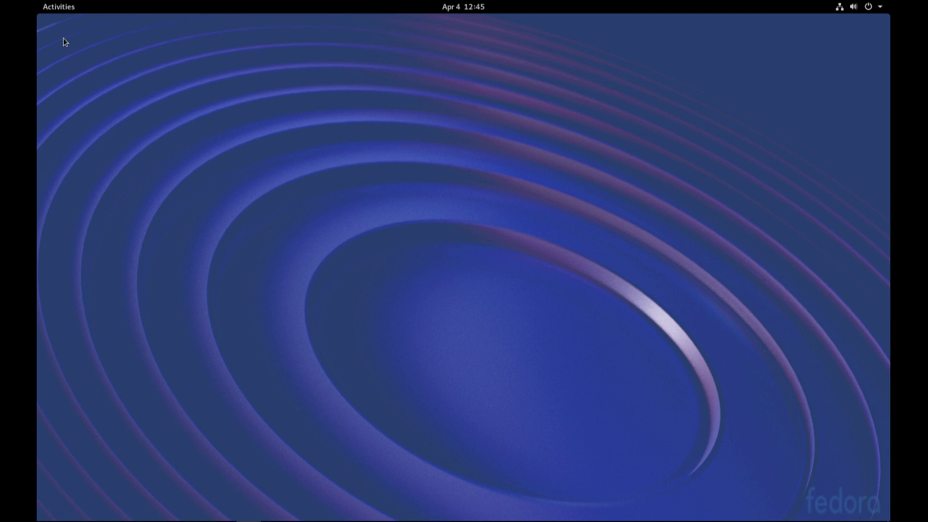
Open the Activities overview to reach the dash.
{"action": "left_click", "coordinate": [57, 9]}
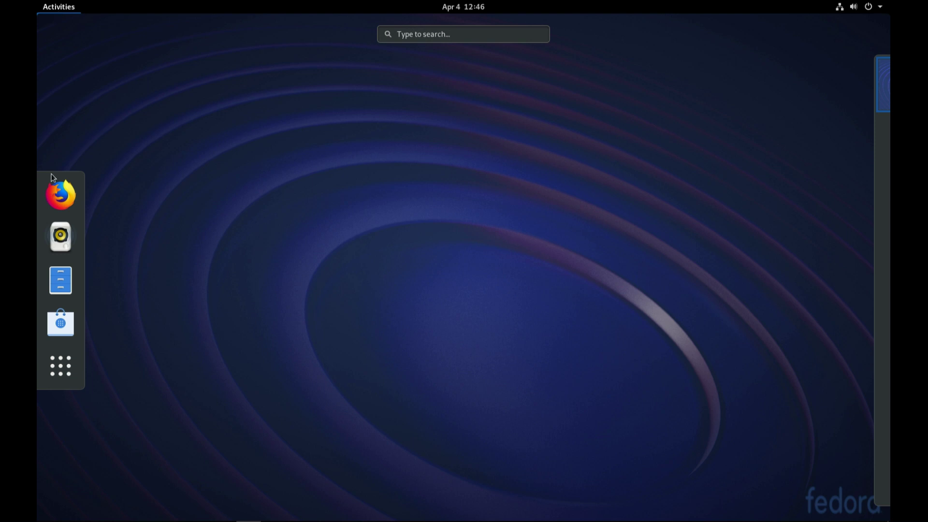
Launch Firefox, search 'unite', and open the Unite page on extensions.gnome.org.
{"action": "left_click", "coordinate": [60, 195]}
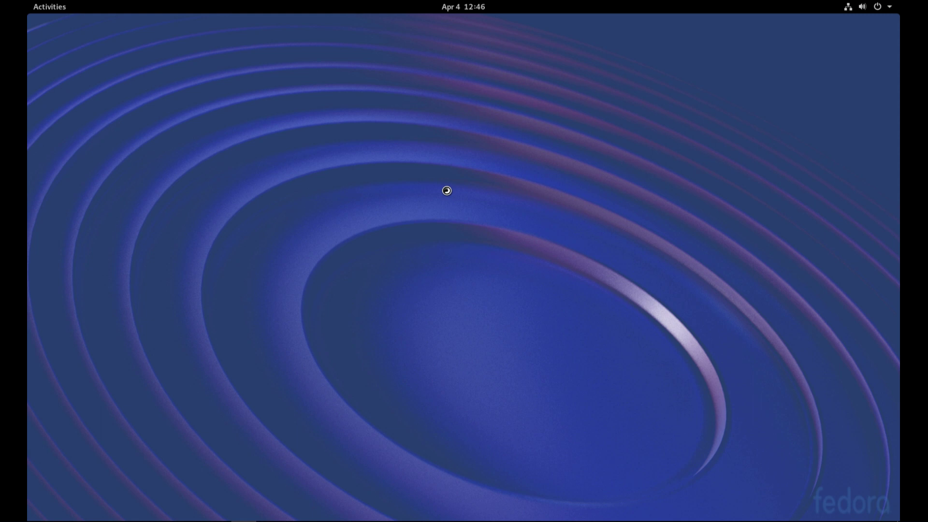
{"action": "type", "text": "unite"}
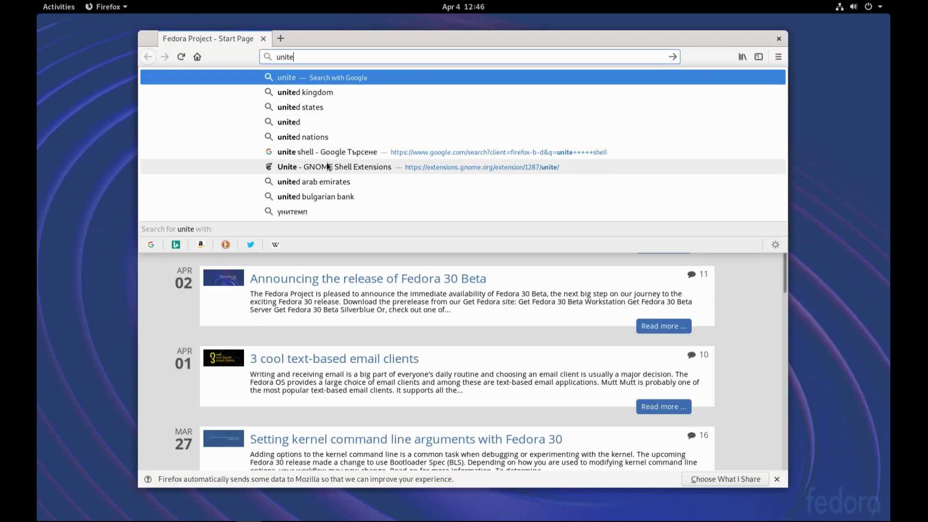
{"action": "left_click", "coordinate": [324, 164]}
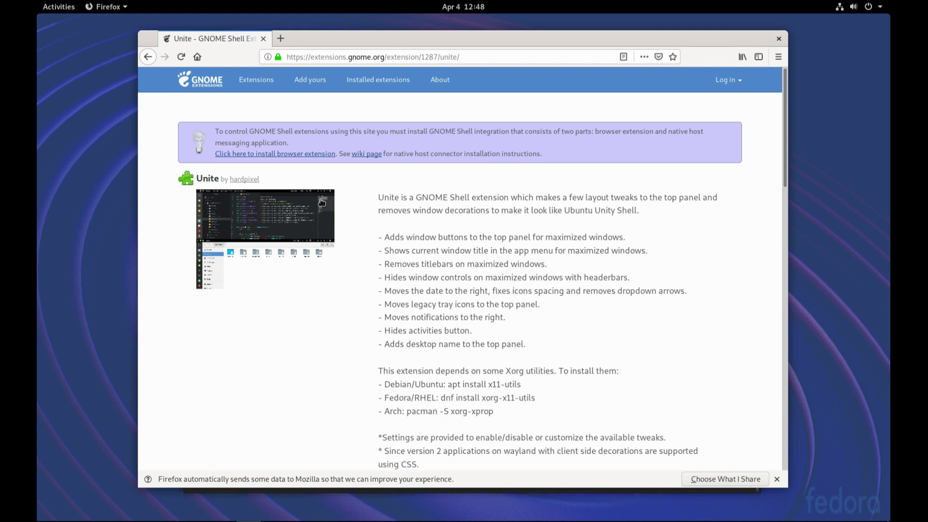
Install the GNOME Shell integration browser add-on, allowing and confirming it.
{"action": "left_click", "coordinate": [272, 155]}
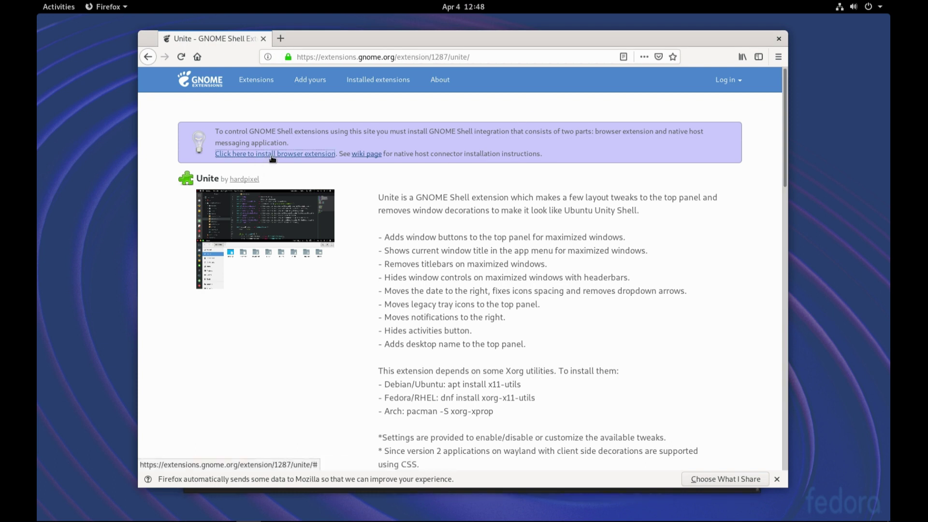
{"action": "left_click", "coordinate": [414, 123]}
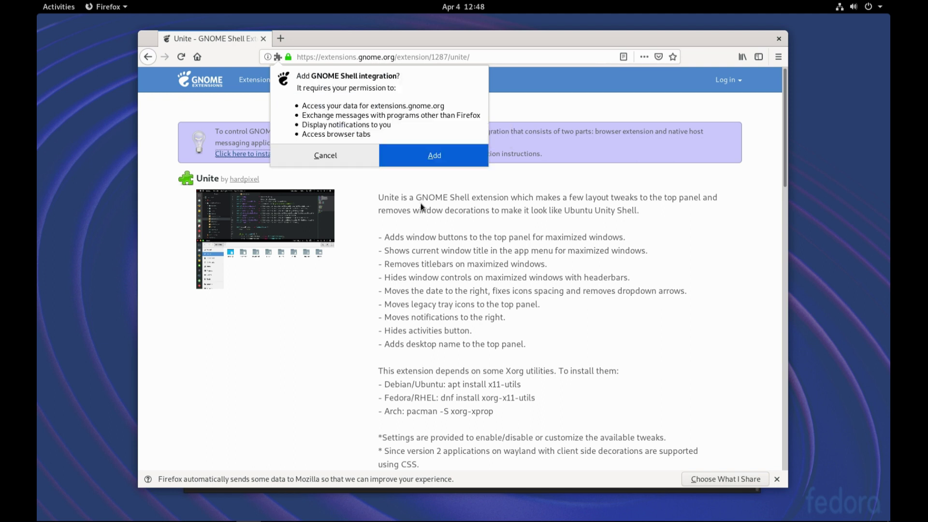
{"action": "left_click", "coordinate": [406, 155]}
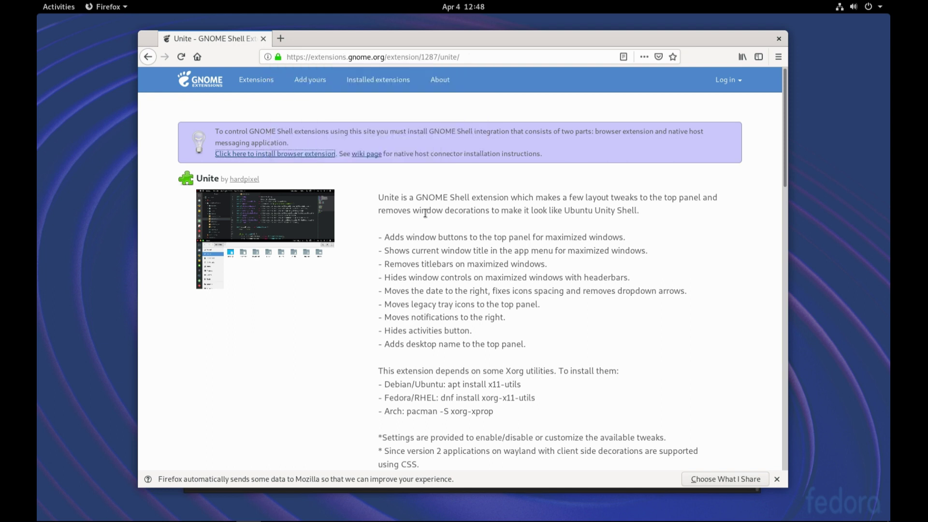
Dismiss the add-on notification, switch Unite on, and confirm its download and install.
{"action": "left_click", "coordinate": [658, 144]}
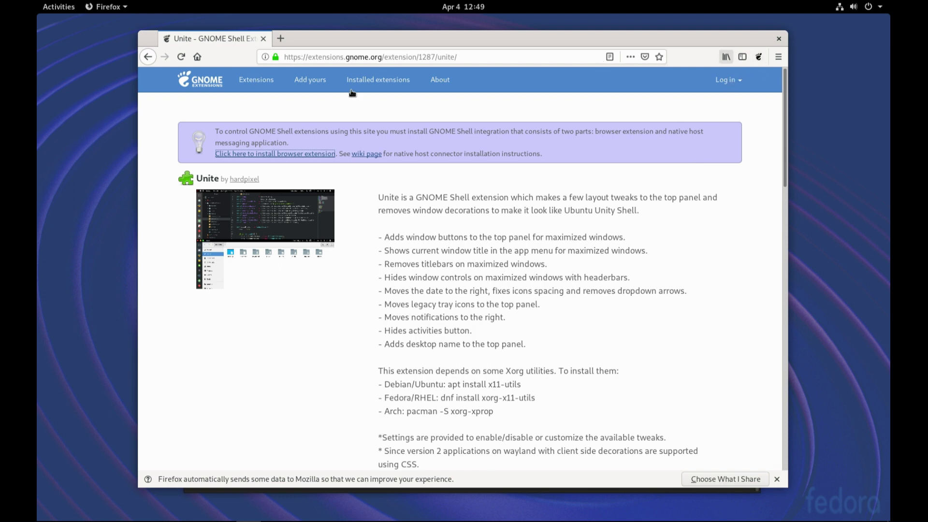
{"action": "left_click", "coordinate": [760, 57]}
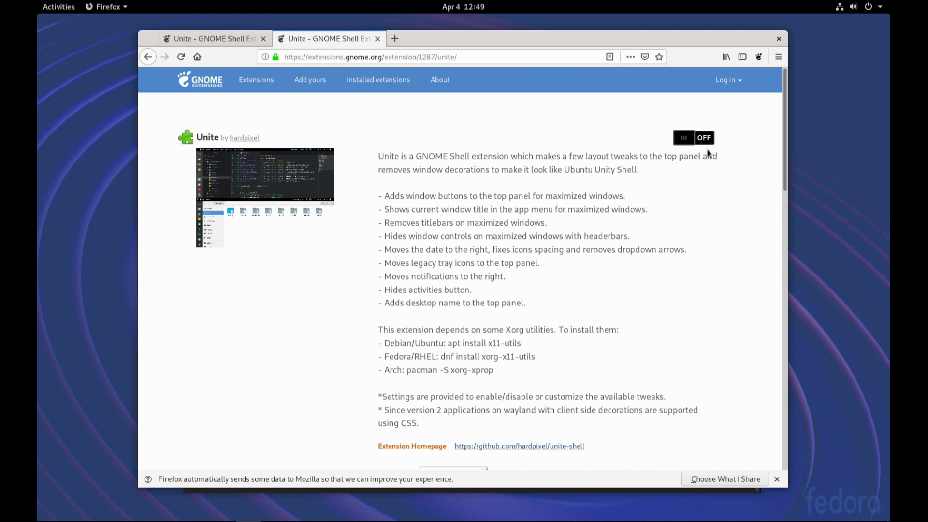
{"action": "left_click", "coordinate": [680, 140]}
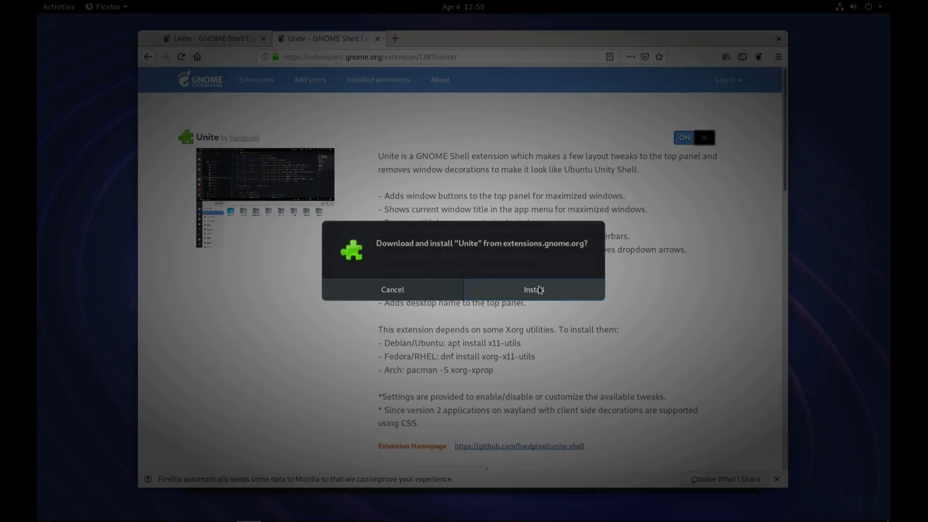
{"action": "left_click", "coordinate": [540, 290]}
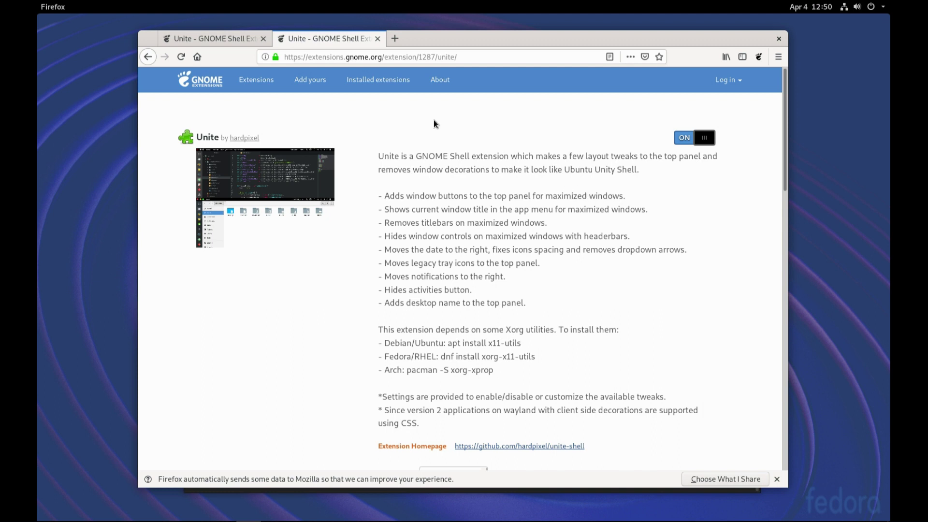
Find Unite in the Installed Extensions list and open its preferences.
{"action": "left_click", "coordinate": [378, 89]}
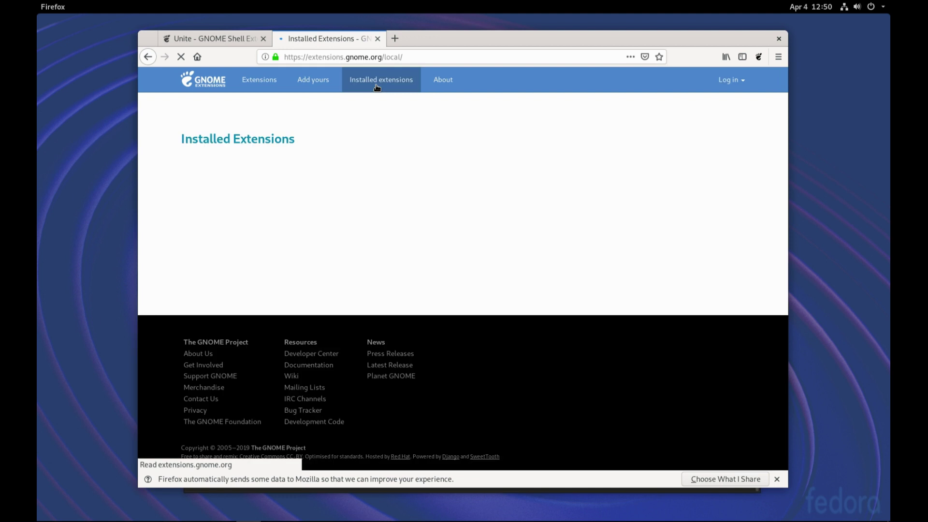
{"action": "scroll", "coordinate": [442, 285], "scroll_direction": "down", "scroll_amount": 3}
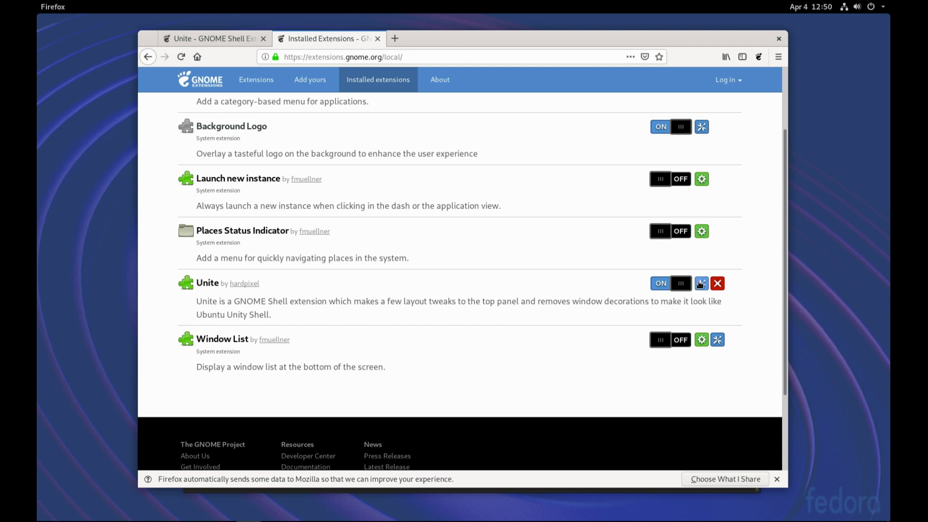
{"action": "left_click", "coordinate": [700, 285]}
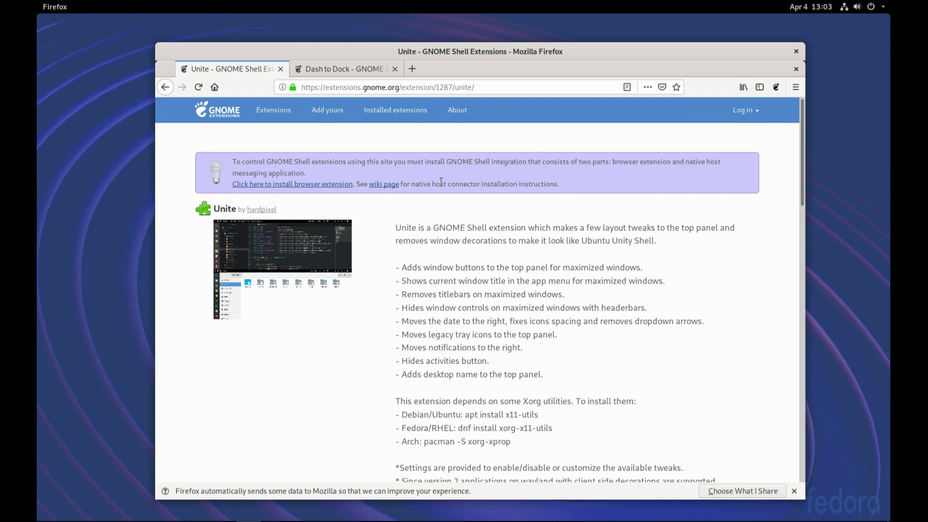
Search 'gnome tweak' in the overview and install GNOME Tweaks through Software.
{"action": "key", "text": "super"}
{"action": "type", "text": "g"}
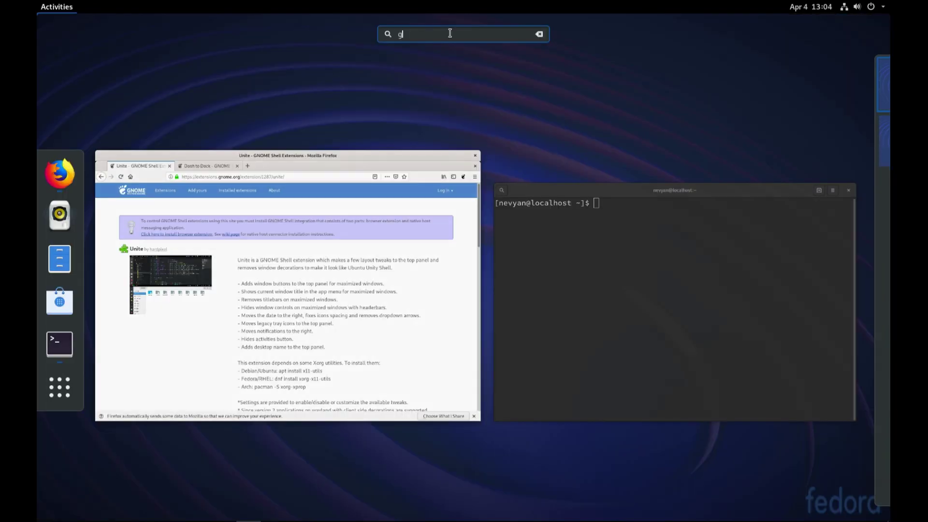
{"action": "type", "text": "nome tweak"}
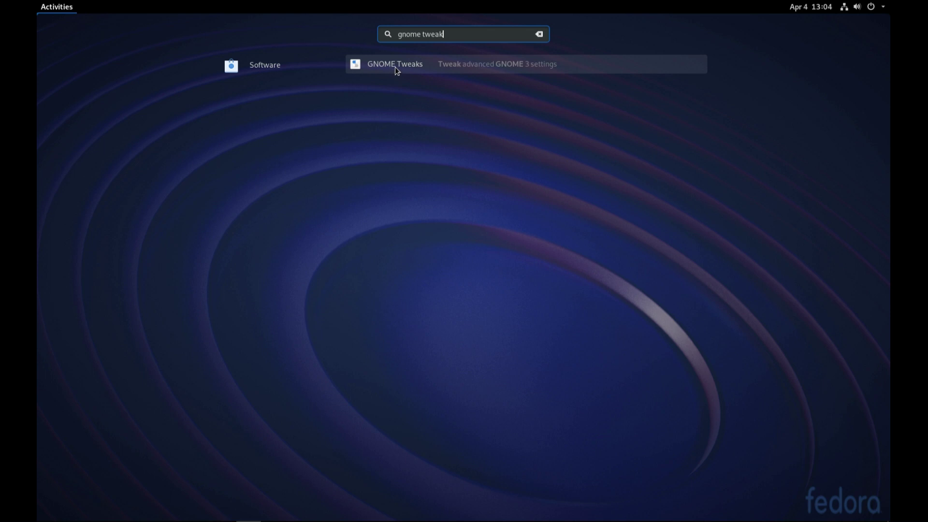
{"action": "left_click", "coordinate": [422, 89]}
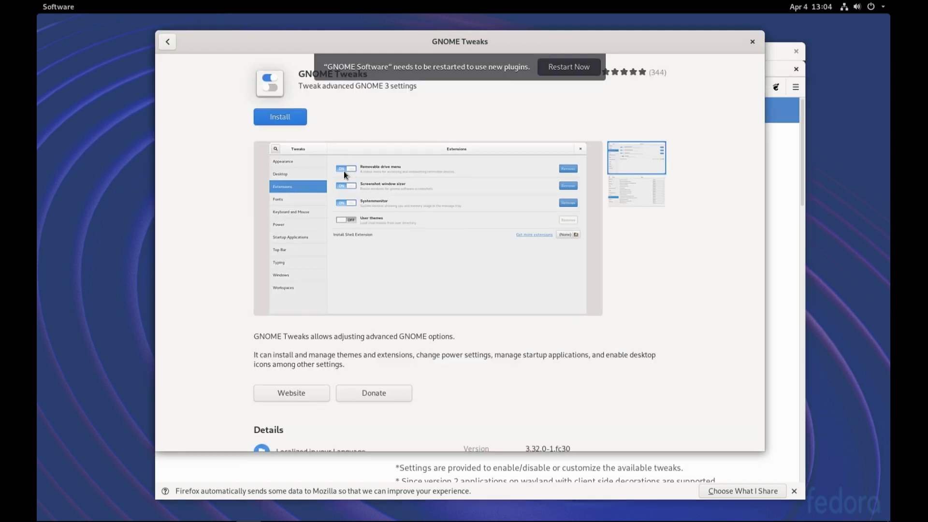
{"action": "left_click", "coordinate": [279, 116]}
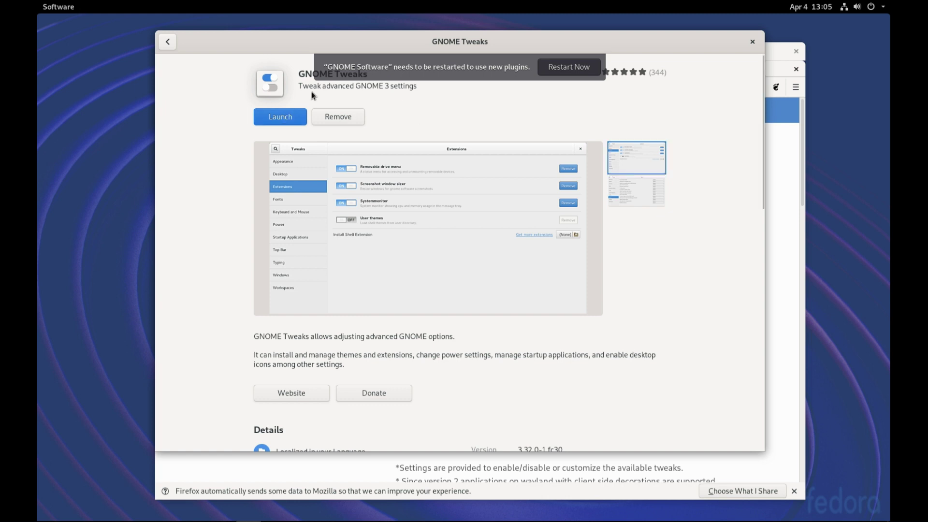
Restart Software, reposition Tweaks, and switch off the Top Bar's Application Menu.
{"action": "left_click", "coordinate": [564, 69]}
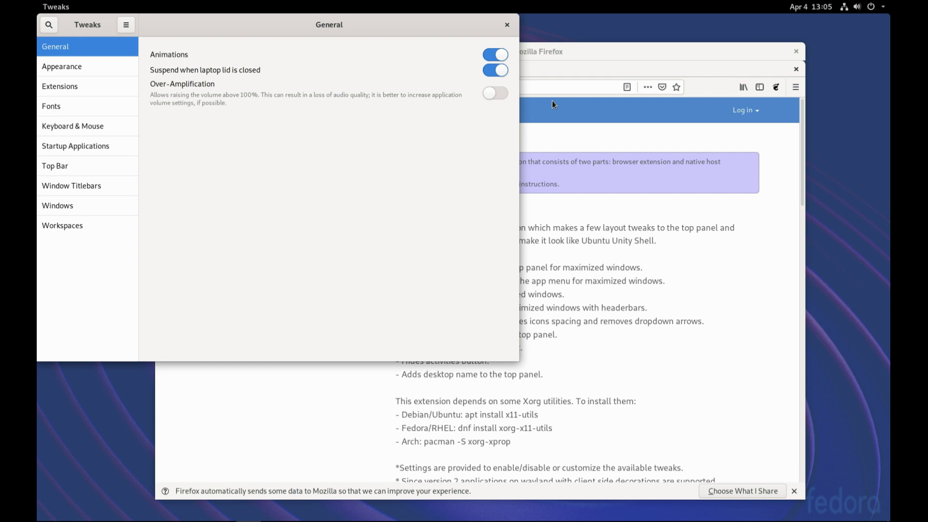
{"action": "left_click_drag", "start_coordinate": [358, 27], "coordinate": [492, 53]}
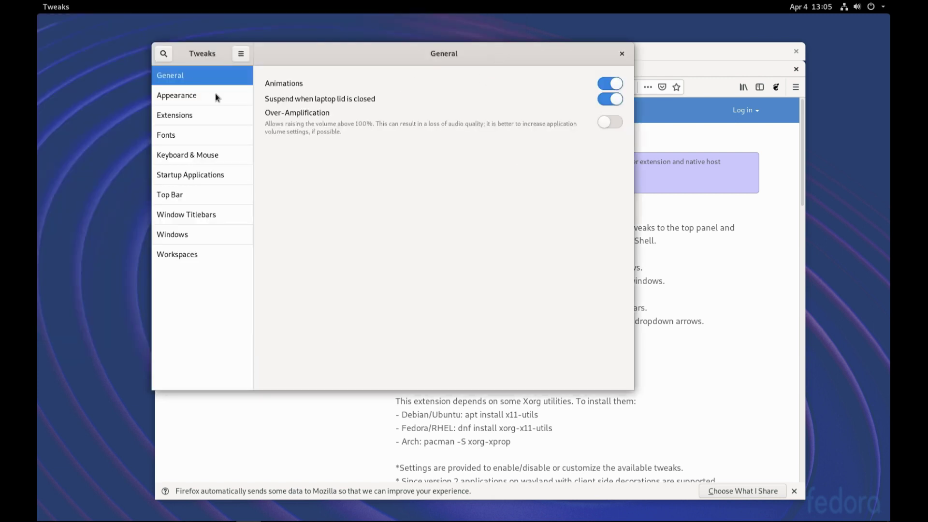
{"action": "left_click", "coordinate": [227, 196]}
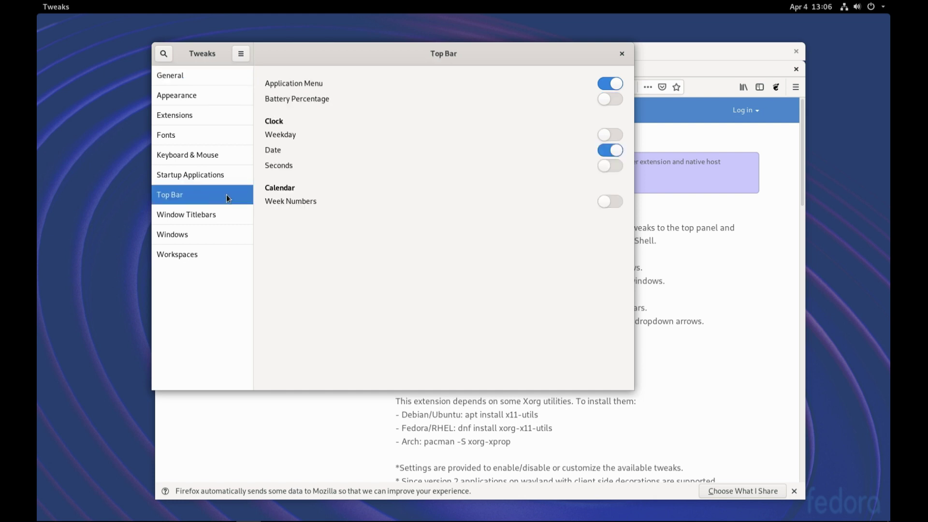
{"action": "left_click", "coordinate": [604, 83]}
{"action": "key", "text": "Down"}
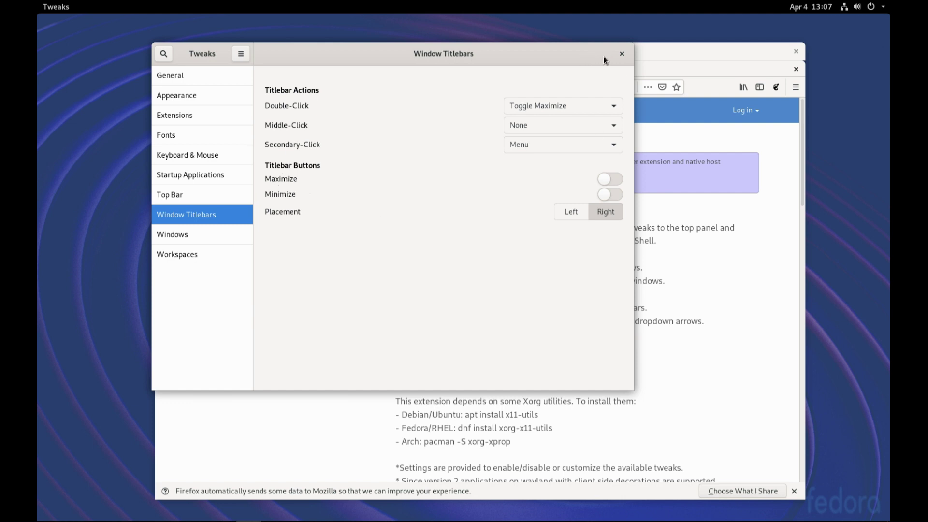
Toggle the Tweaks window maximized and restored twice, then enable the Minimize titlebar button.
{"action": "double_click", "coordinate": [460, 61]}
{"action": "double_click", "coordinate": [431, 57]}
{"action": "double_click", "coordinate": [456, 54]}
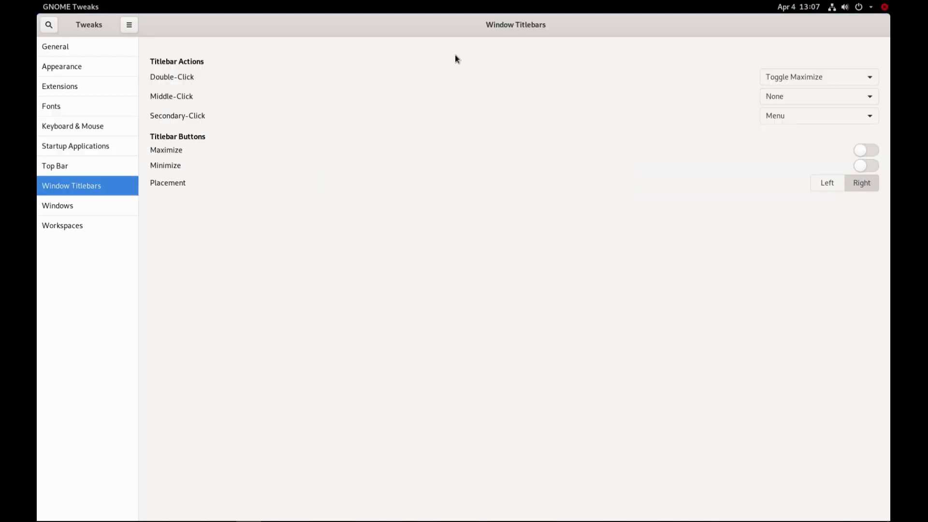
{"action": "double_click", "coordinate": [460, 26]}
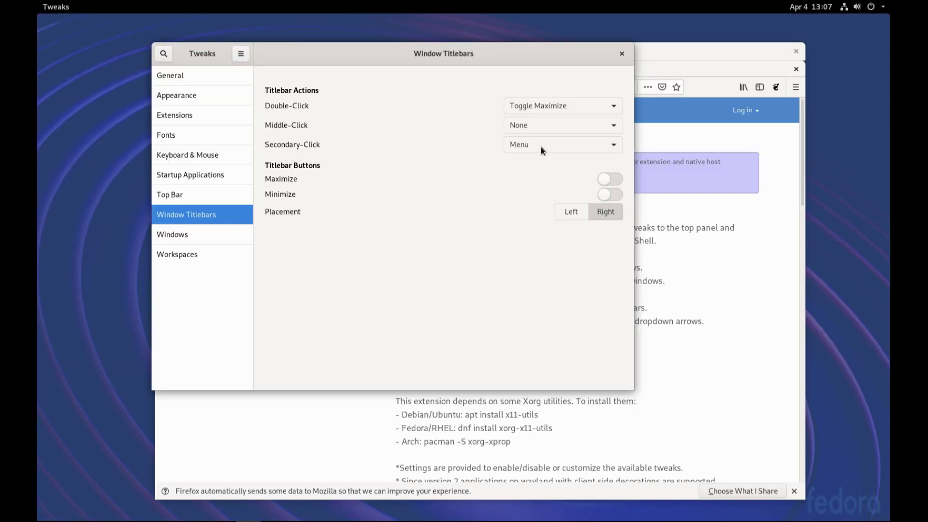
{"action": "left_click", "coordinate": [610, 194]}
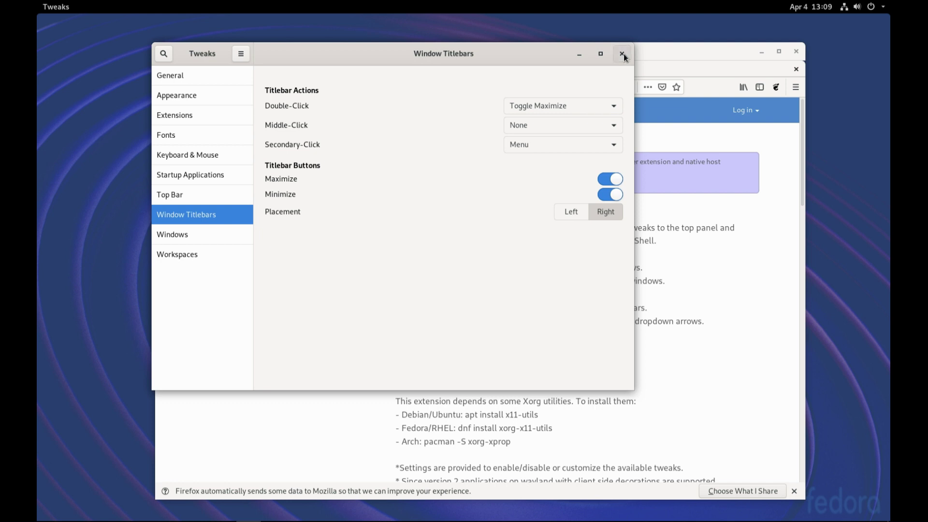
Close GNOME Tweaks and return to the Dash to Dock page in Firefox.
{"action": "left_click", "coordinate": [622, 53]}
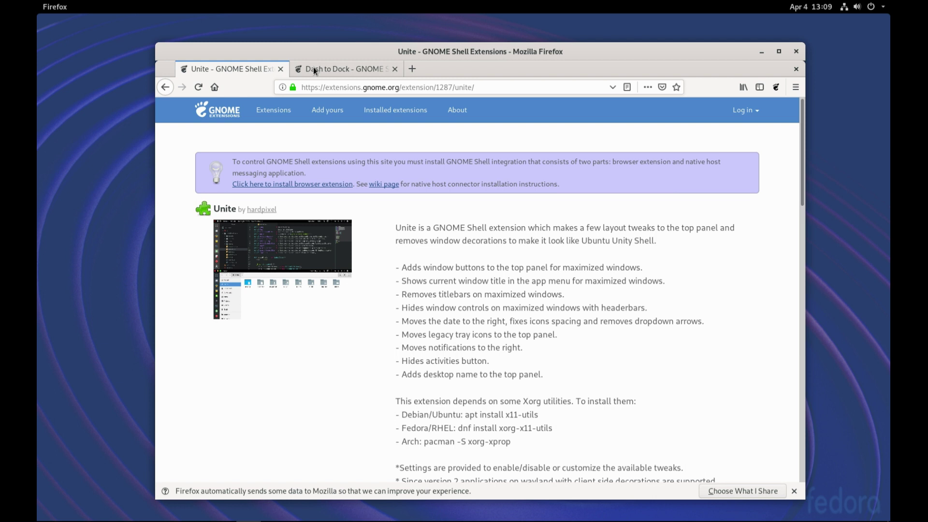
{"action": "left_click", "coordinate": [334, 69]}
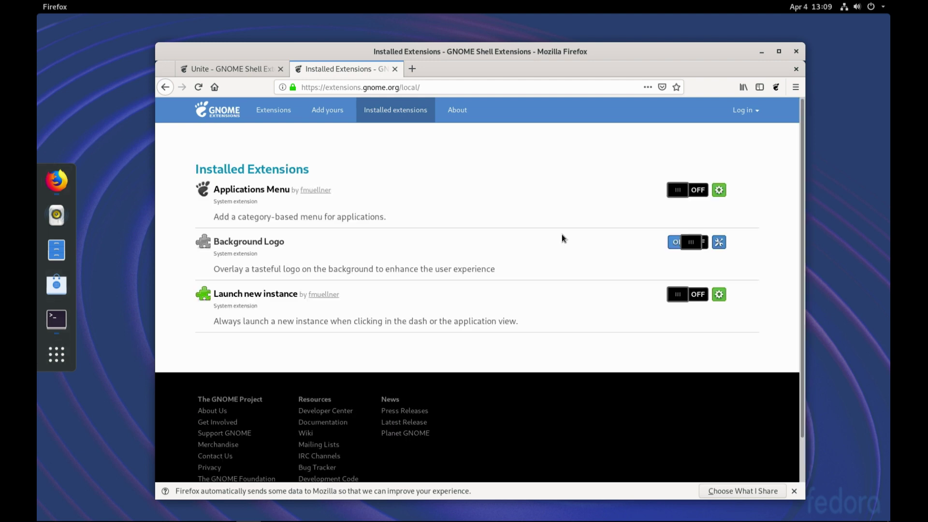
In Dash to Dock settings, enable panel mode, shrink the dash, and disable intelligent autohide.
{"action": "left_click", "coordinate": [719, 294]}
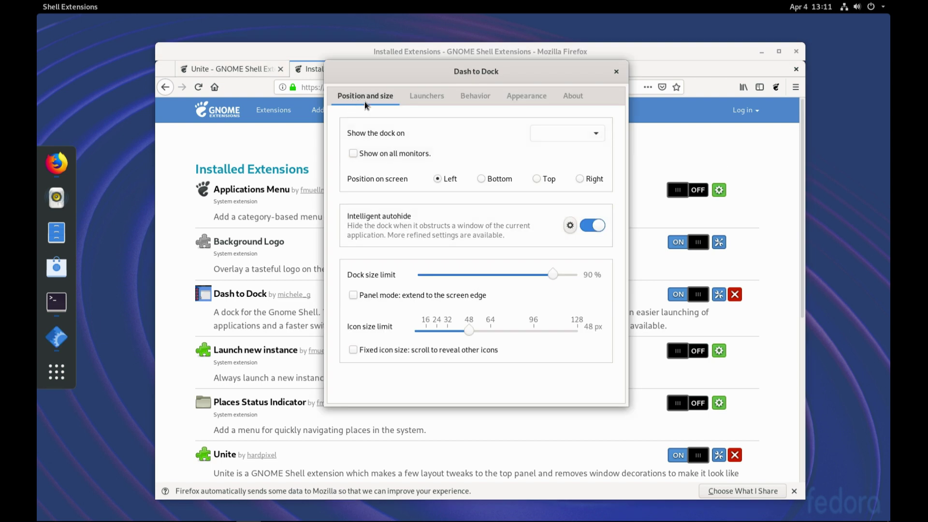
{"action": "left_click", "coordinate": [356, 299]}
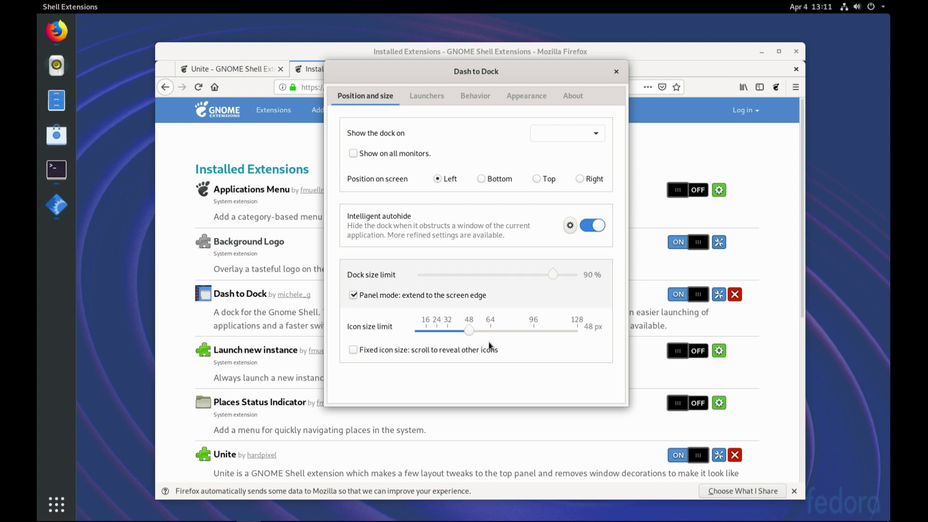
{"action": "left_click", "coordinate": [529, 96]}
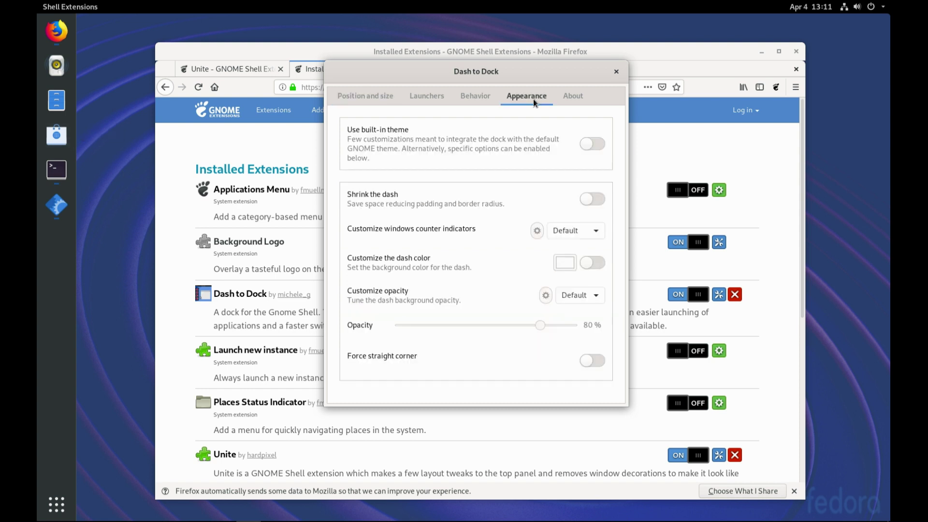
{"action": "left_click", "coordinate": [594, 205]}
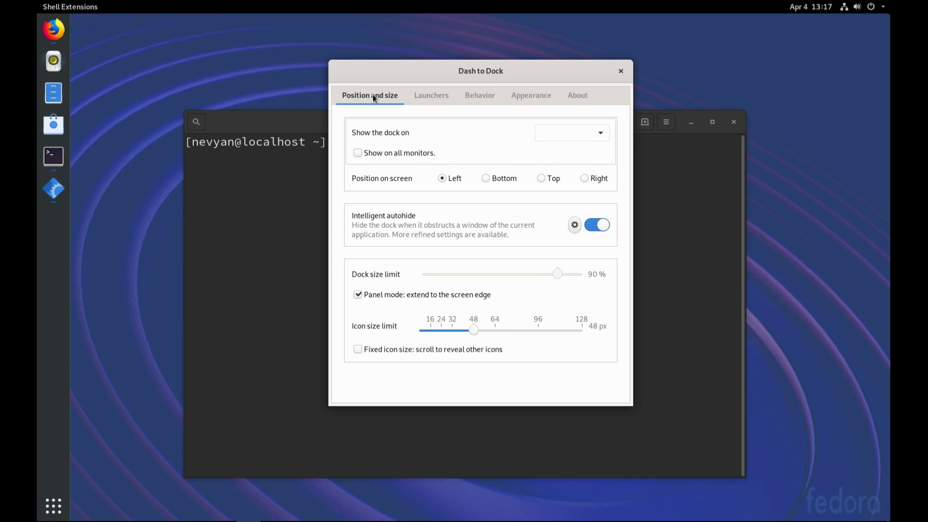
{"action": "left_click", "coordinate": [593, 225]}
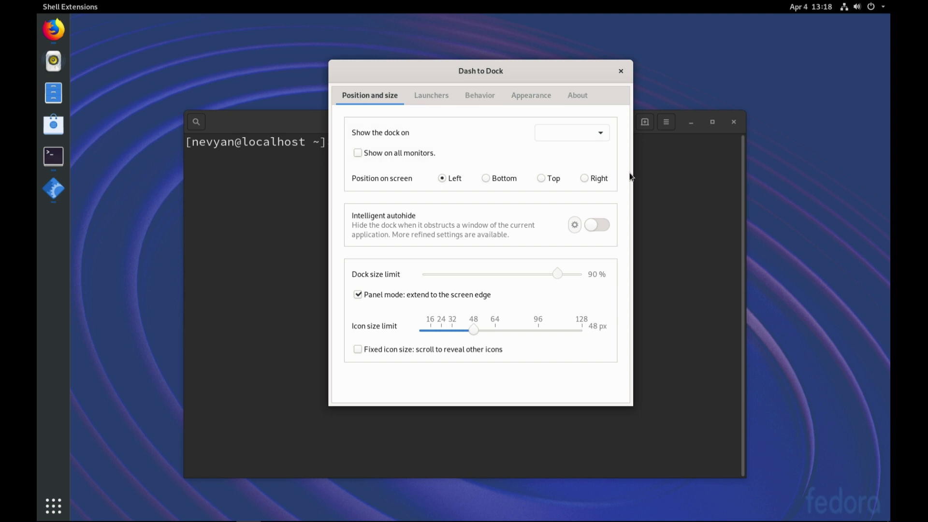
Bring Firefox forward, nudge it right, and select the home folder icon on the desktop.
{"action": "left_click", "coordinate": [53, 32]}
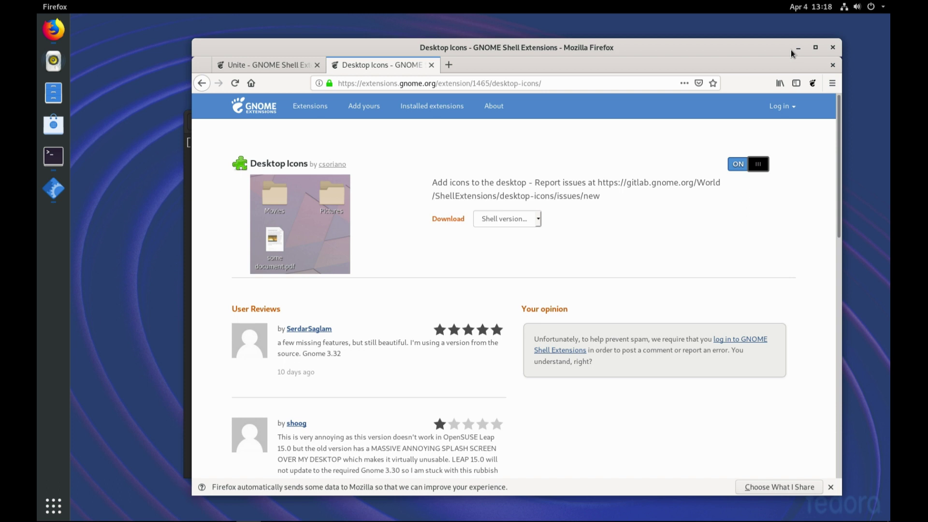
{"action": "left_click_drag", "start_coordinate": [711, 47], "coordinate": [726, 46]}
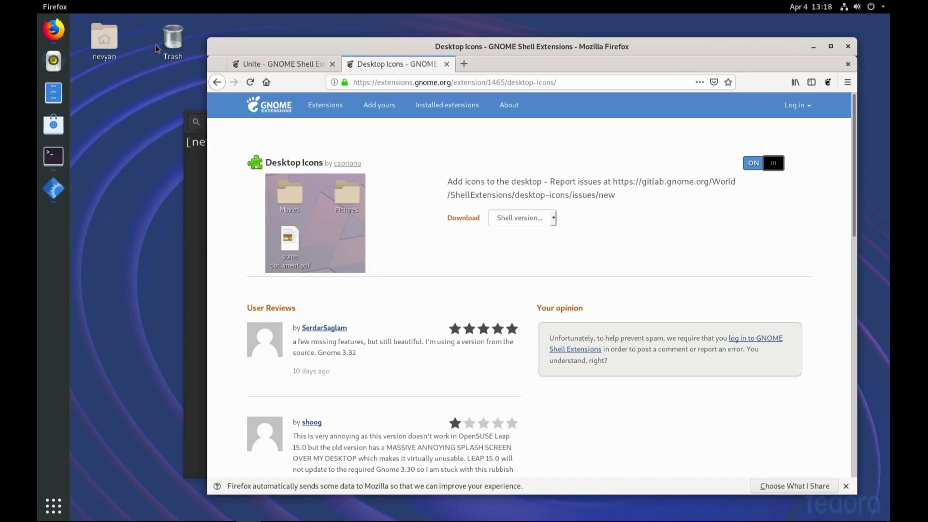
{"action": "left_click", "coordinate": [107, 43]}
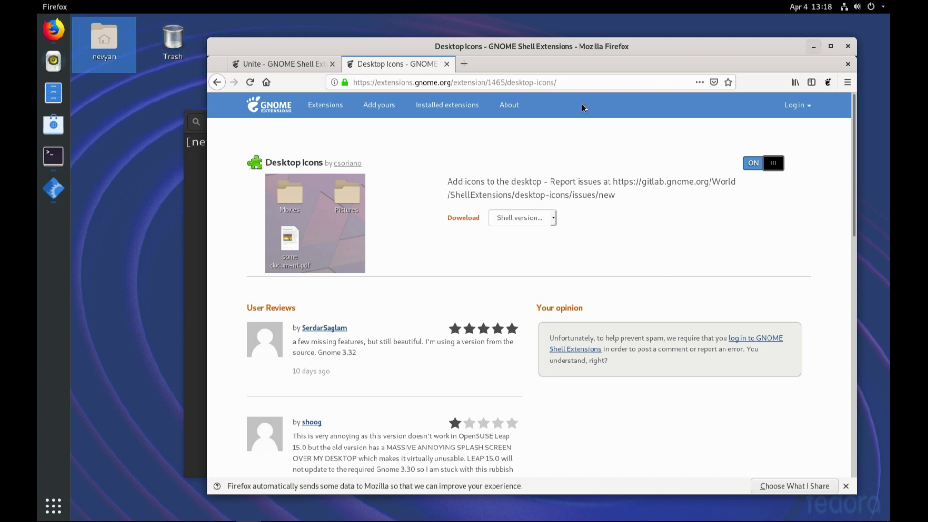
{"action": "left_click", "coordinate": [620, 72]}
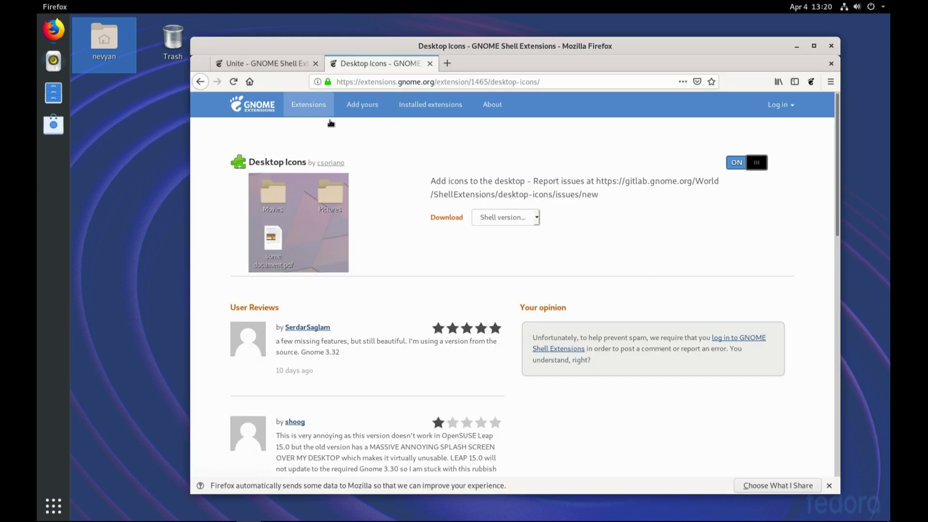
From the Extensions list, replace the leftover search with 'desaturate' and open the Desaturate All result.
{"action": "left_click", "coordinate": [305, 106]}
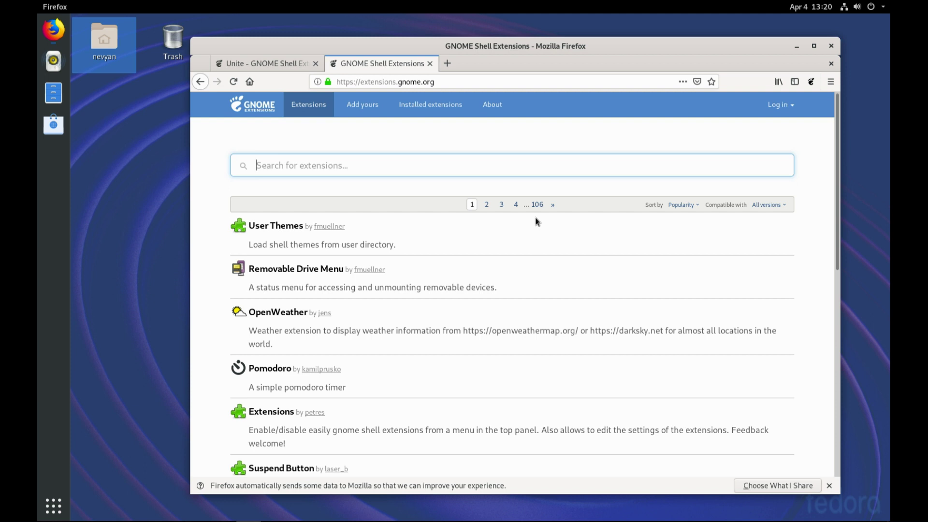
{"action": "key", "text": "ctrl+z"}
{"action": "key", "text": "BackSpace"}
{"action": "type", "text": "desaturate"}
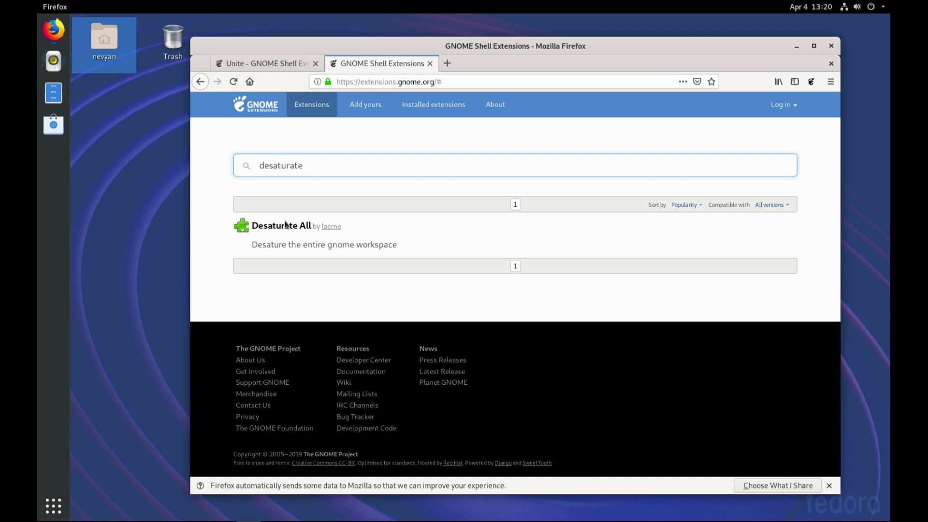
{"action": "left_click", "coordinate": [271, 225]}
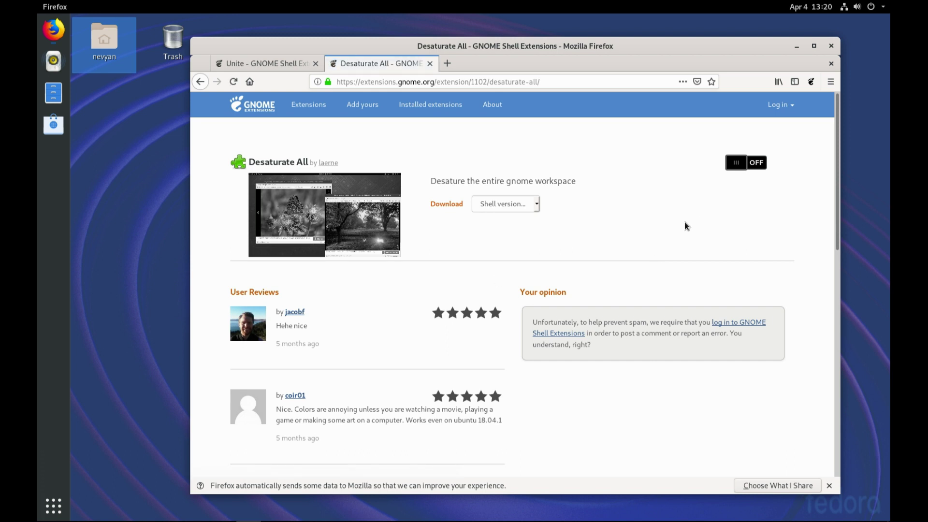
Switch Desaturate All on and install it, then use its top-bar icon to turn the screen greyscale and back to colour.
{"action": "left_click", "coordinate": [733, 164]}
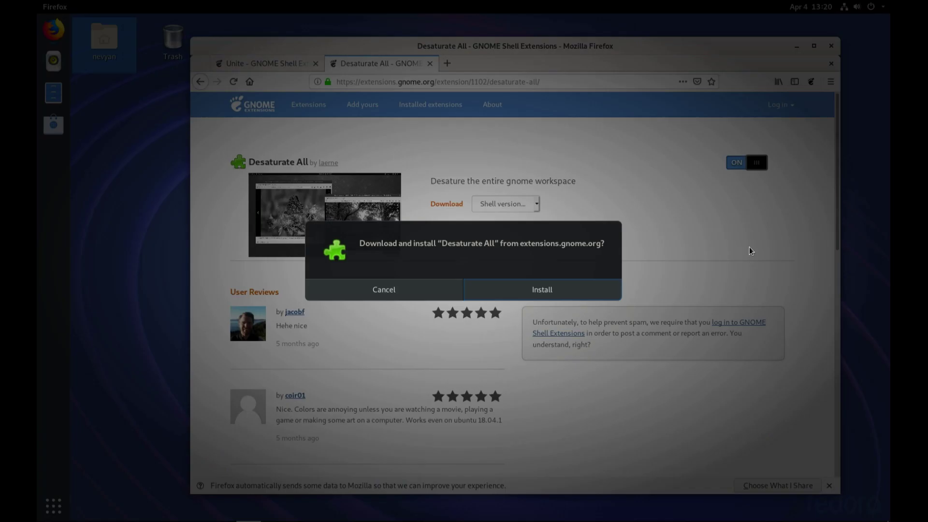
{"action": "left_click", "coordinate": [521, 293]}
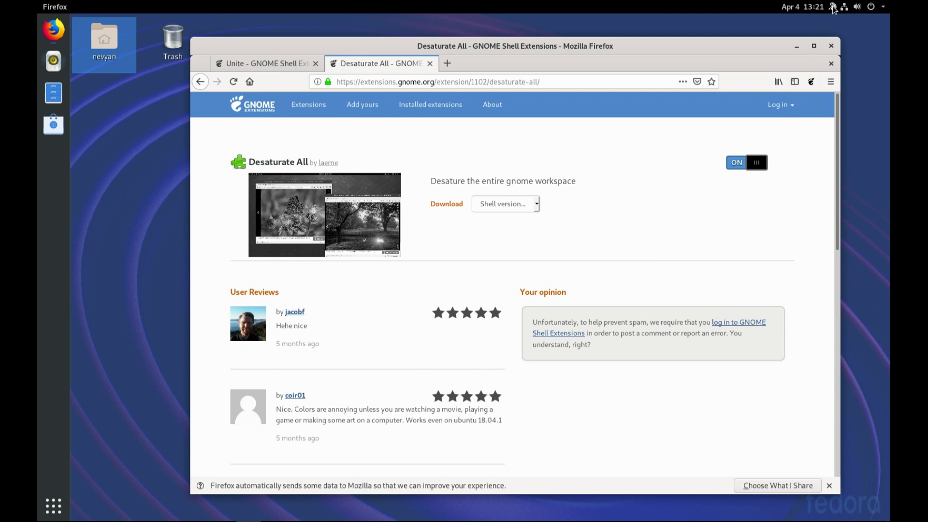
{"action": "left_click", "coordinate": [832, 6]}
{"action": "left_click_drag", "start_coordinate": [725, 44], "coordinate": [719, 42]}
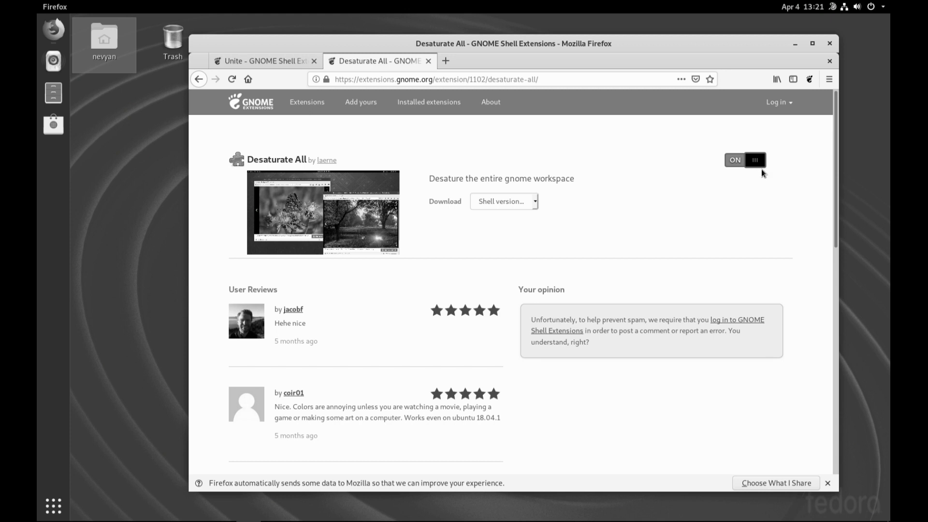
{"action": "double_click", "coordinate": [779, 43]}
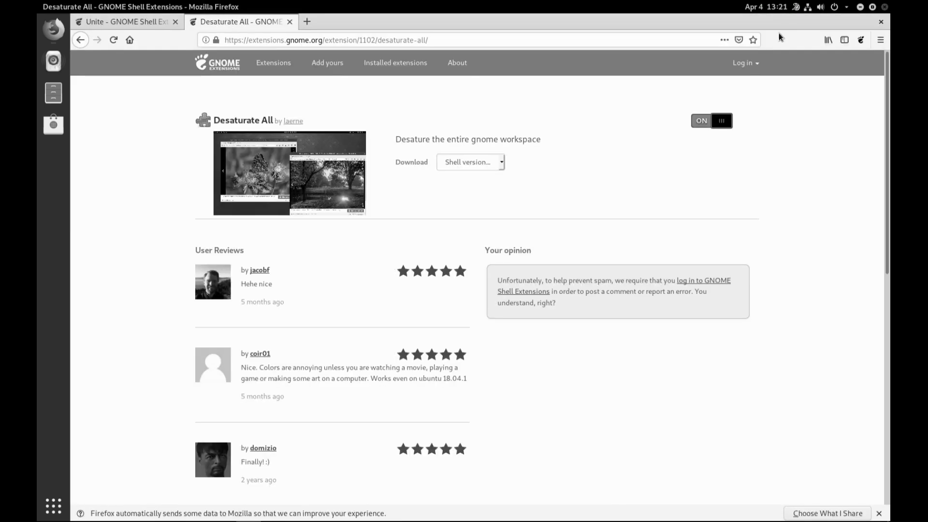
{"action": "left_click", "coordinate": [796, 7]}
{"action": "left_click_drag", "start_coordinate": [546, 26], "coordinate": [571, 76]}
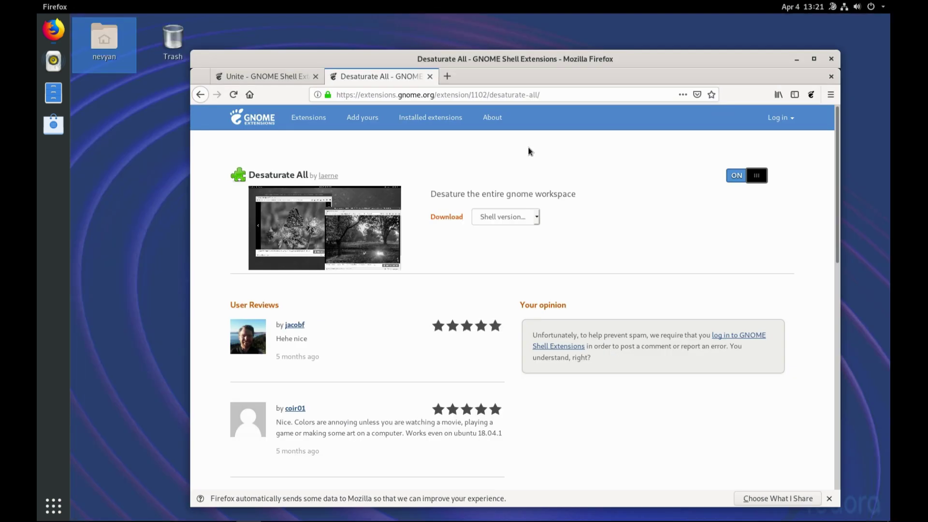
In Displays settings, turn Night Light on with a Sunset to Sunrise schedule, then close Settings.
{"action": "left_click", "coordinate": [884, 8]}
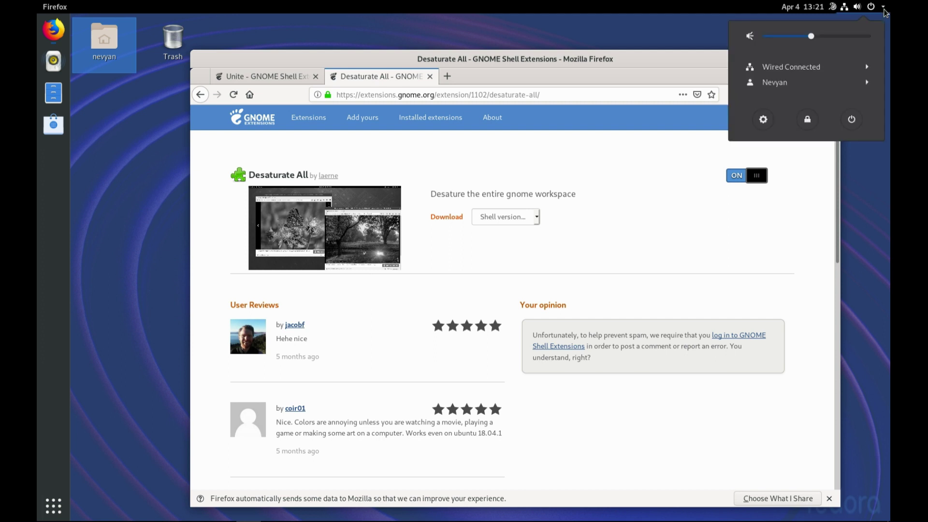
{"action": "left_click", "coordinate": [763, 120]}
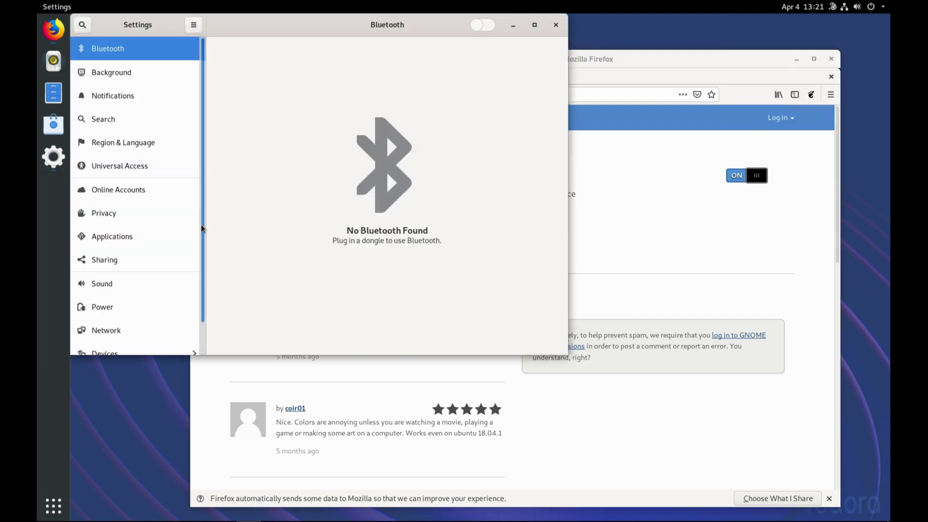
{"action": "scroll", "coordinate": [195, 271], "scroll_direction": "down", "scroll_amount": 2}
{"action": "left_click", "coordinate": [144, 322]}
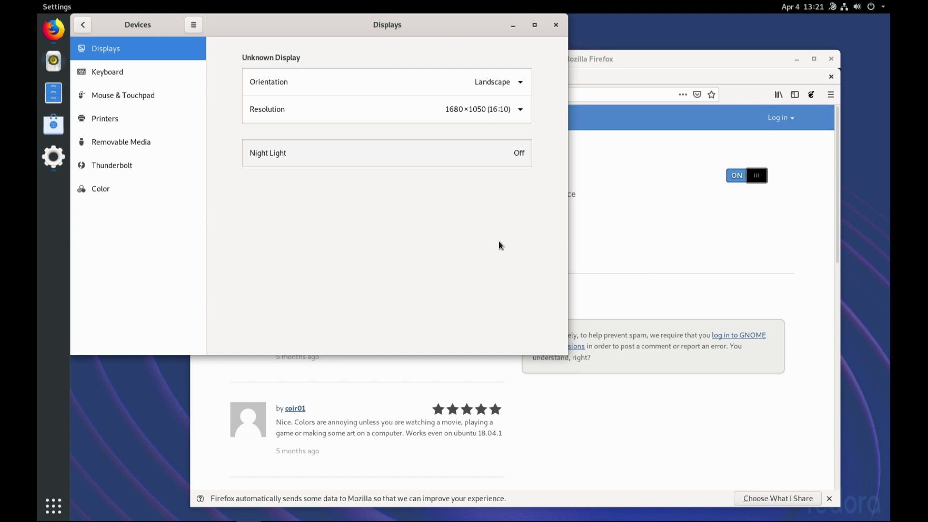
{"action": "left_click", "coordinate": [474, 154]}
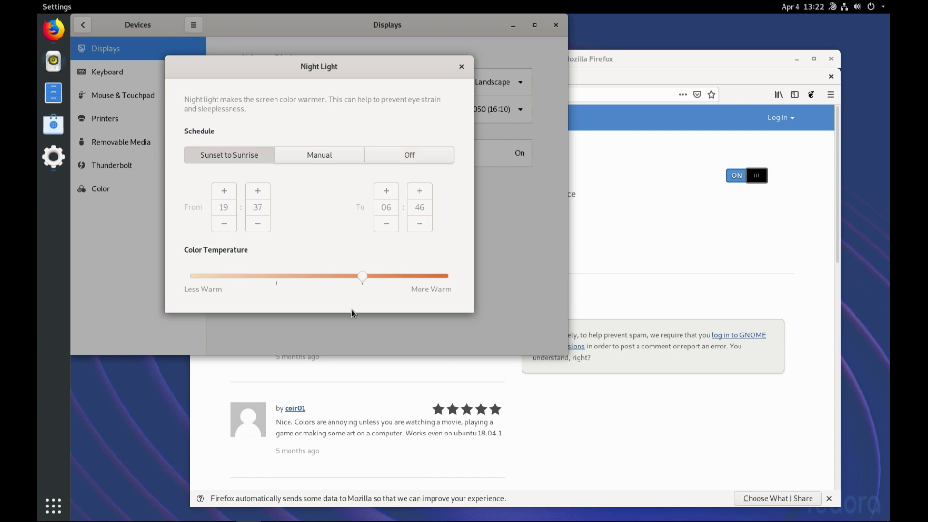
{"action": "left_click", "coordinate": [461, 66]}
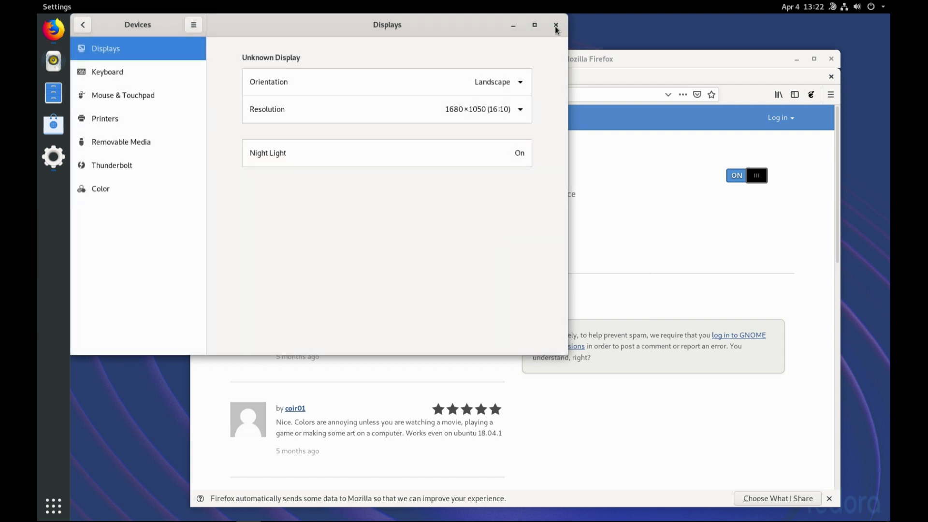
{"action": "left_click", "coordinate": [555, 28]}
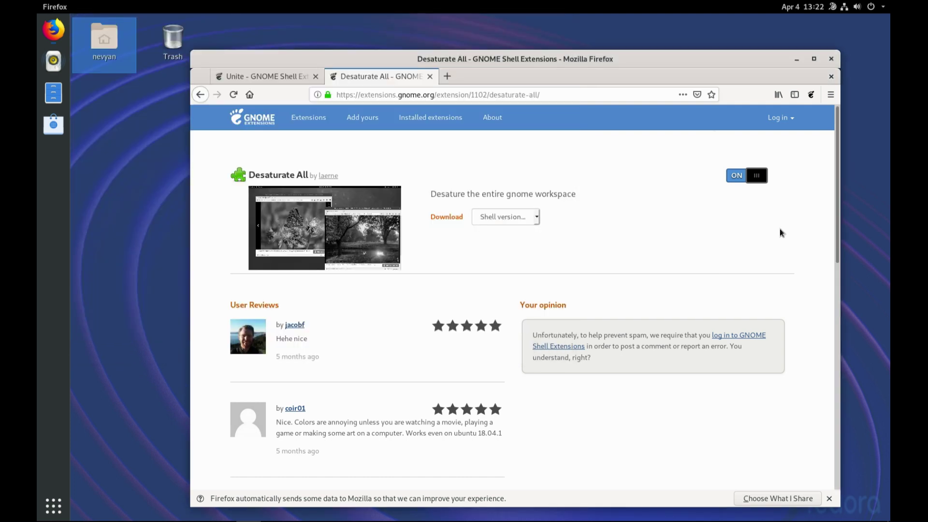
Minimize the Firefox window to show the bare desktop with its home folder and Trash icons.
{"action": "left_click", "coordinate": [797, 58]}
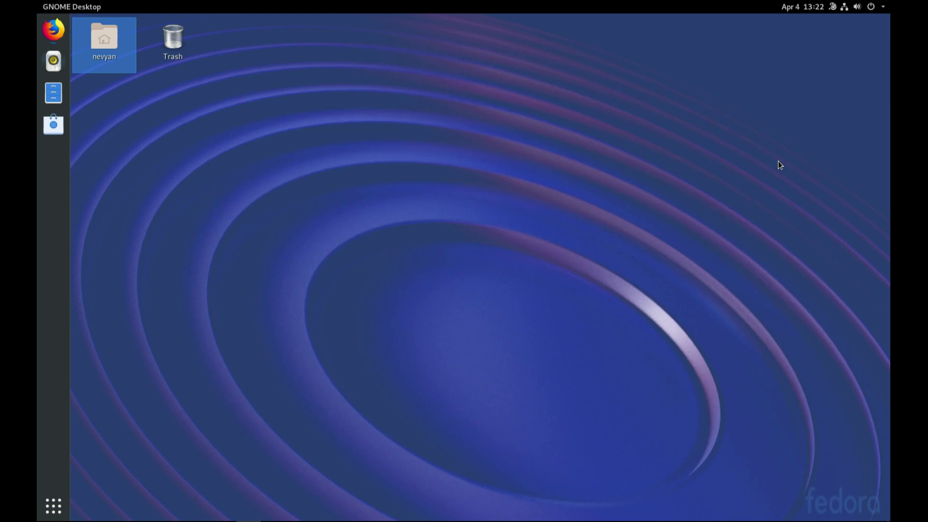